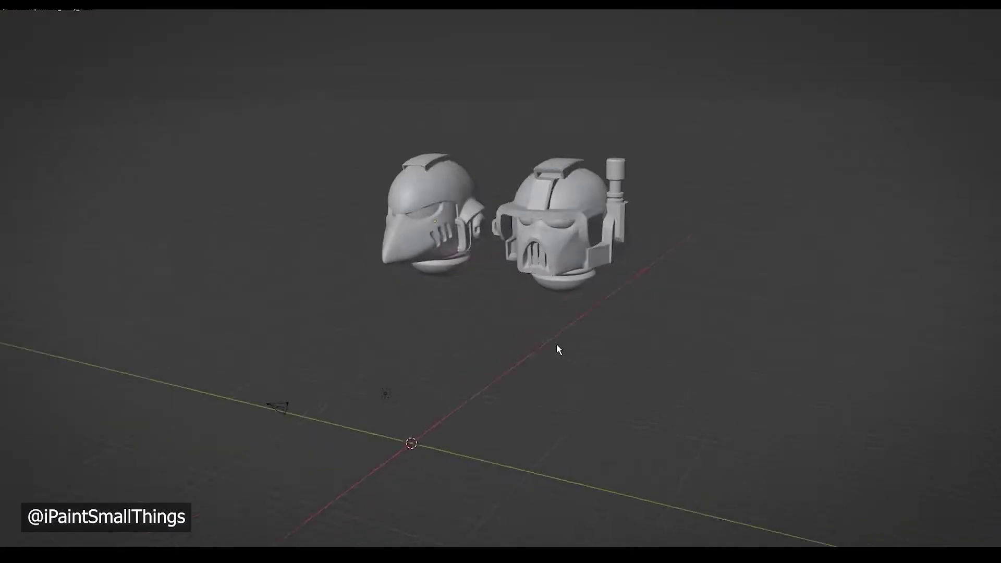
- Separate the CE3_Helmet mesh into individual objects by loose parts and return to Object Mode
mouse_move(556, 346)
middle_mouse_down()
mouse_move(532, 346)
mouse_move(564, 347)
middle_mouse_up()
scroll(384, 489, "up", 3)
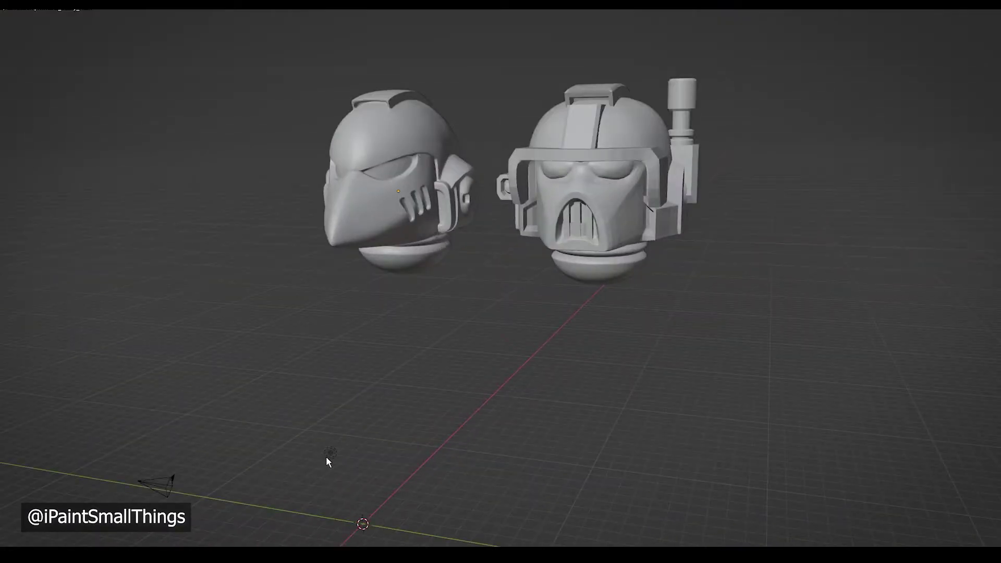
scroll(328, 461, "down", 3)
middle_click_drag(526, 391, 549, 406)
scroll(587, 392, "up", 3)
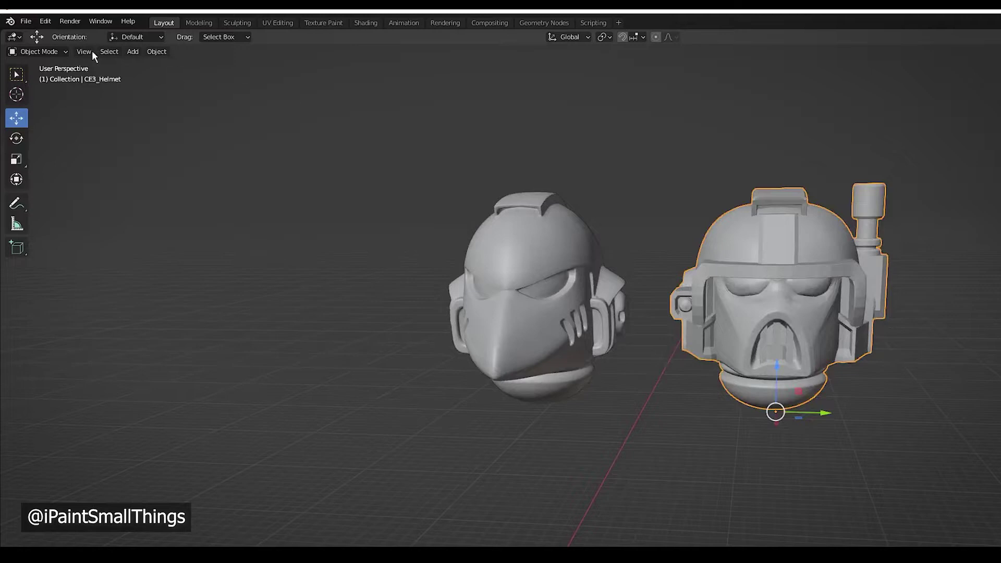
left_click(55, 50)
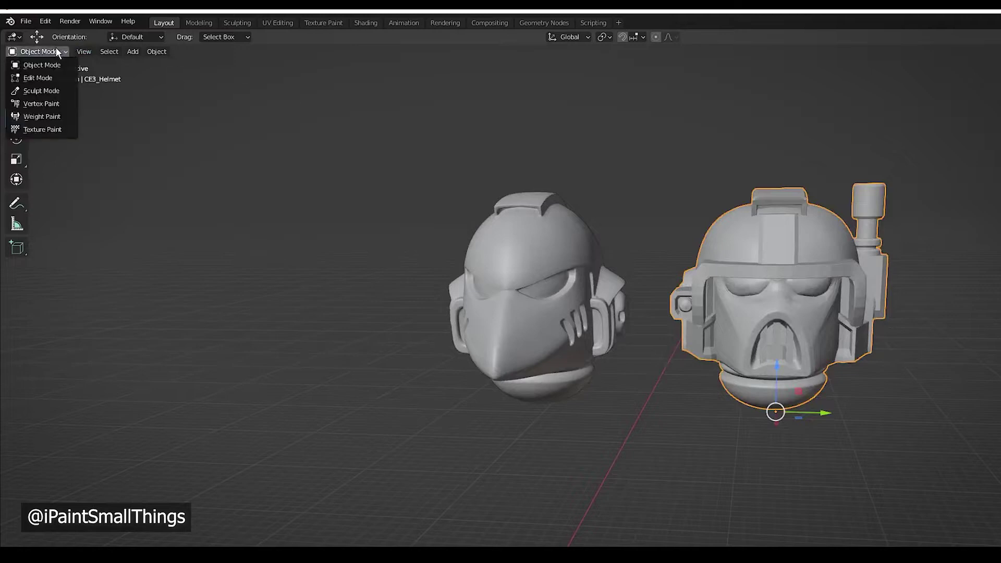
left_click(39, 79)
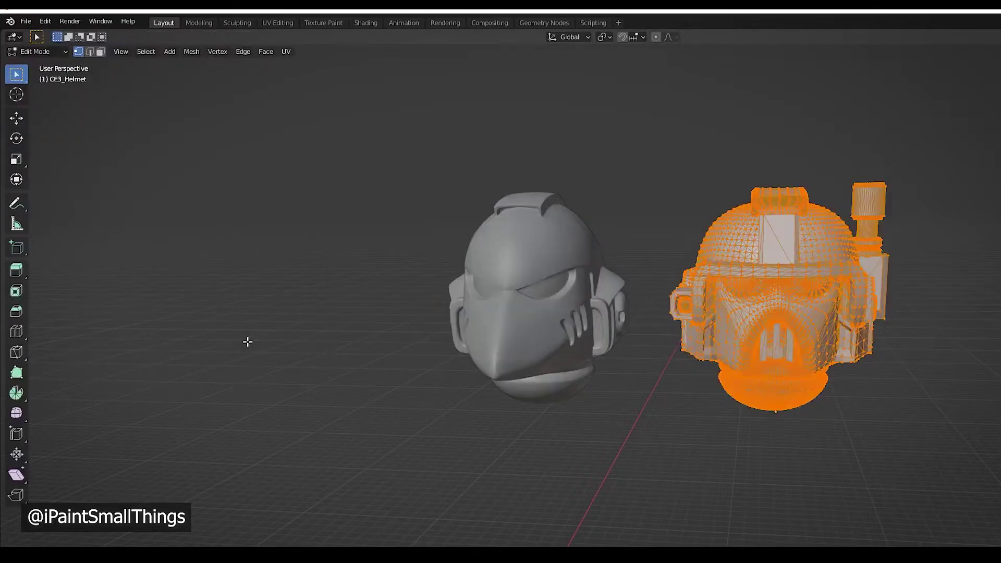
key("p")
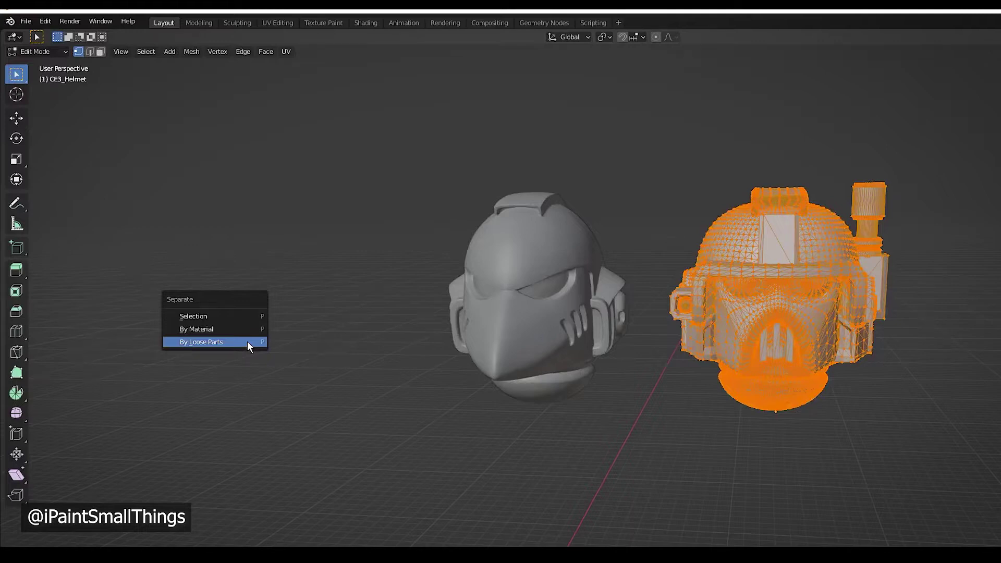
left_click(248, 341)
left_click(37, 51)
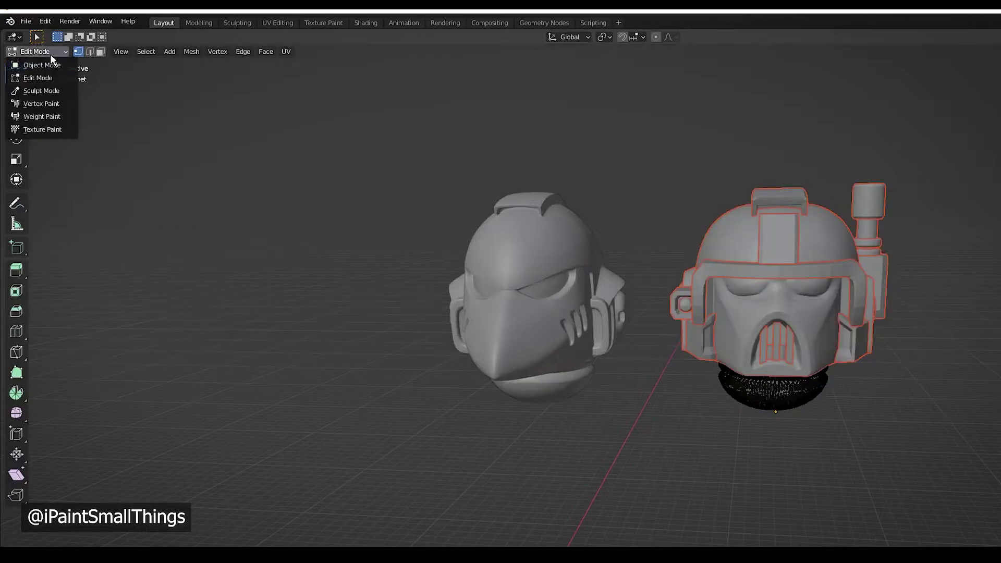
left_click(43, 61)
- Delete the separated helmet's neck, dome, face, crest and grille pieces, keeping only the visor and side attachments
left_click(309, 276)
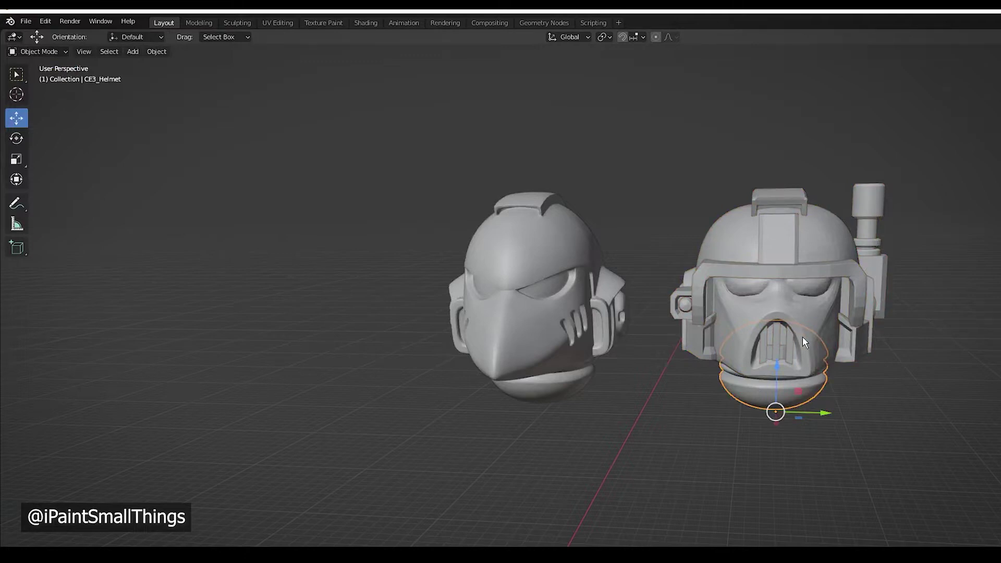
key("Delete")
left_click(818, 332)
key("Delete")
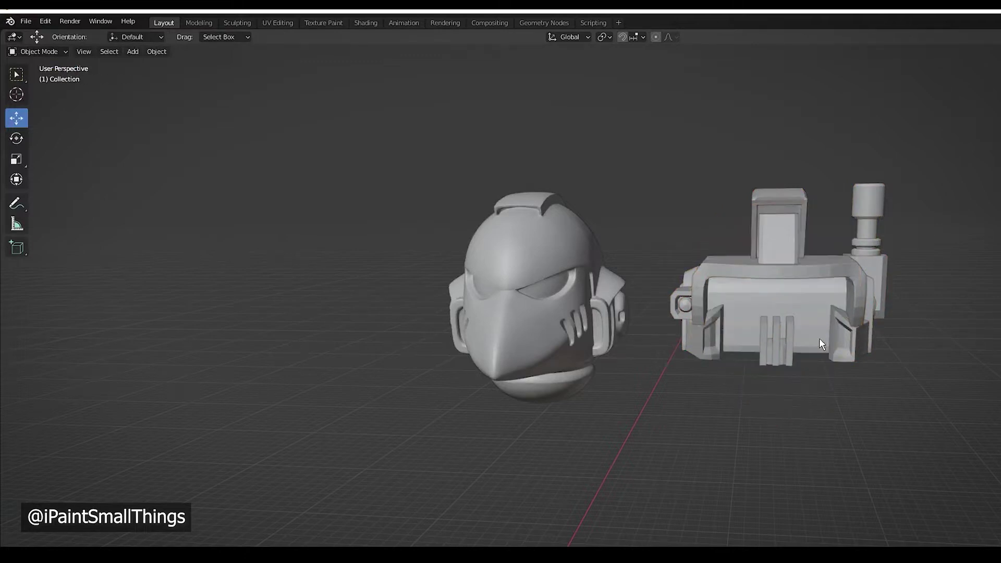
middle_click_drag(818, 369, 760, 373)
left_click(634, 367)
middle_click_drag(642, 375, 815, 493)
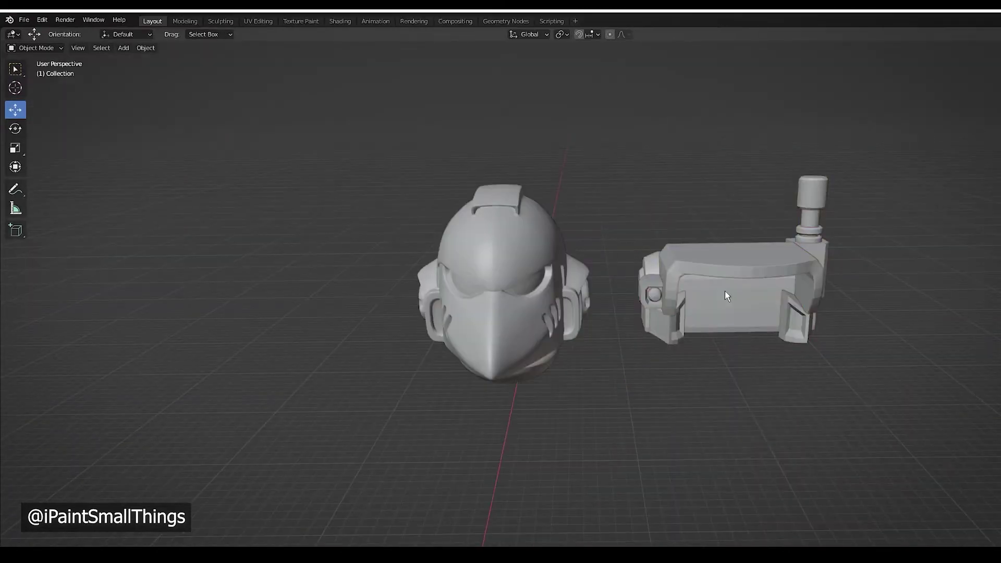
- Select all the remaining visor and side attachment pieces and join them into one object
left_click(725, 291)
left_click_drag(628, 173, 849, 419)
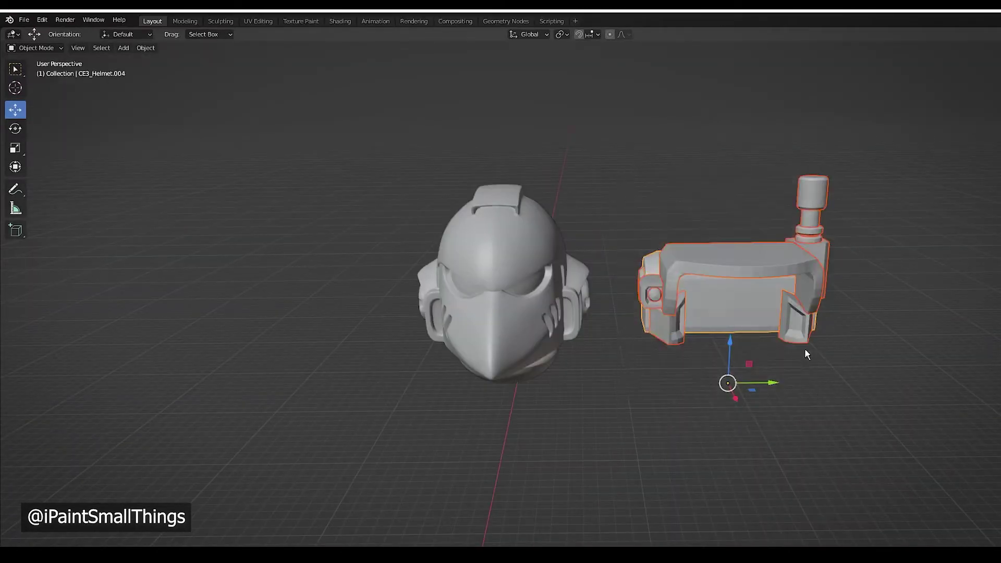
right_click(753, 291)
left_click(721, 266)
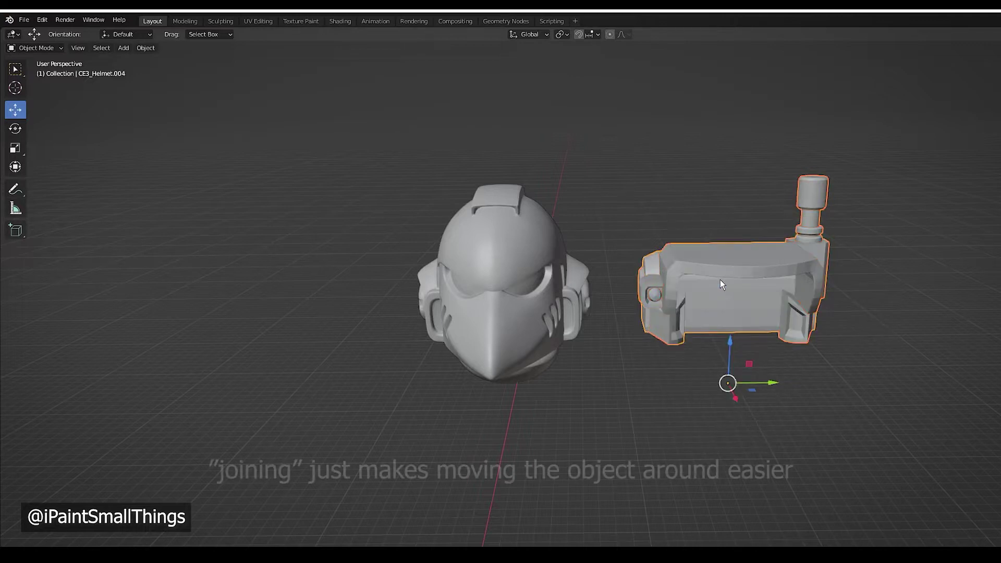
- Set the joined visor's origin to its geometry and move the visor onto the beaked helmet
right_click(721, 281)
mouse_move(689, 308)
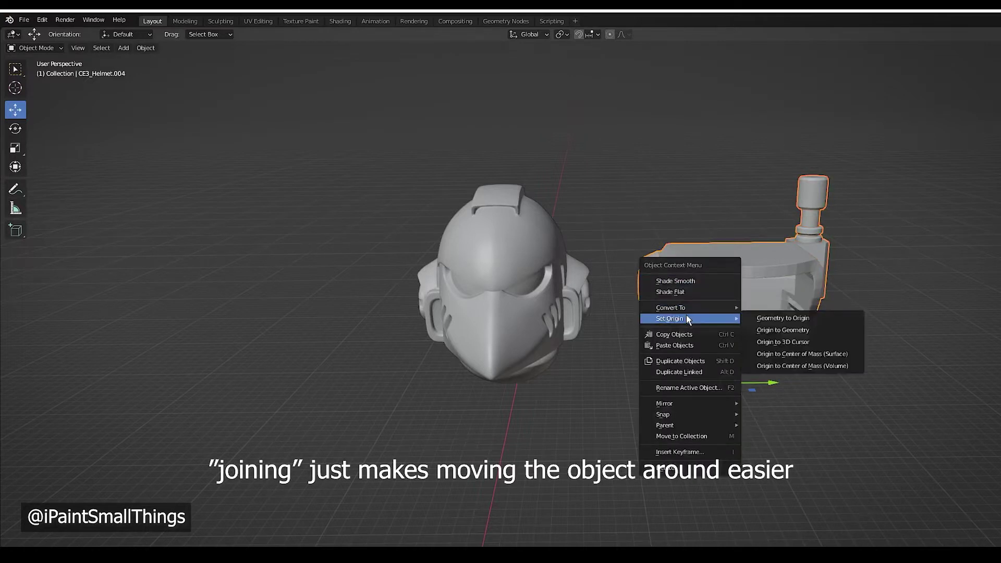
left_click(708, 330)
left_click_drag(785, 266, 550, 278)
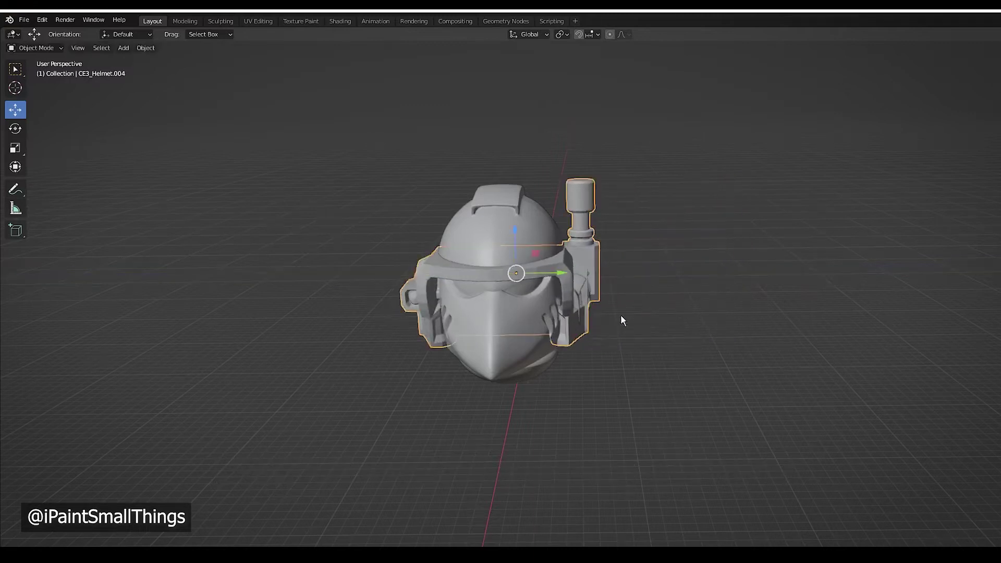
middle_click_drag(719, 356, 544, 278)
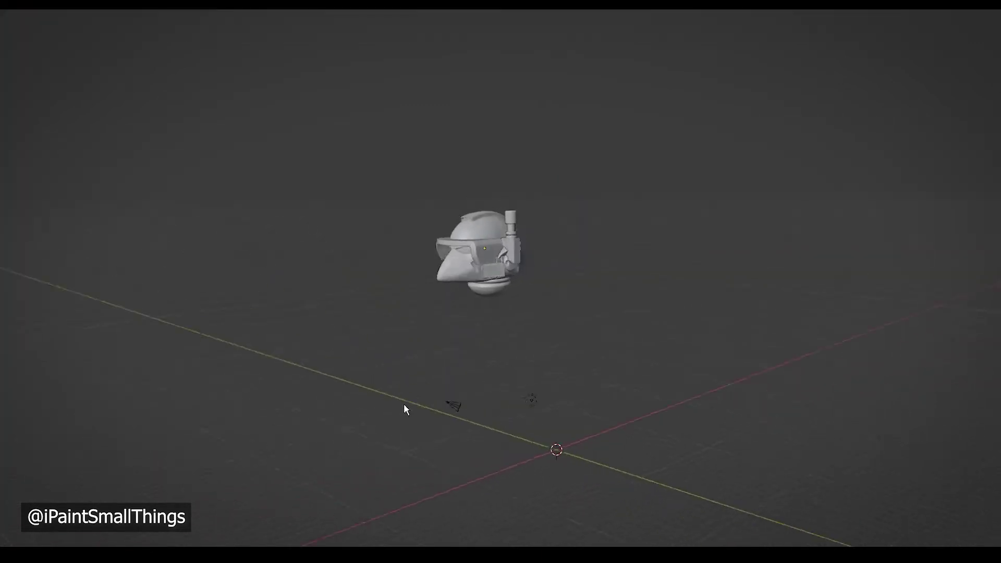
- Move the round-lensed goggles in front of the turbaned bust's face and raise them to eye level
middle_click_drag(405, 407, 559, 429)
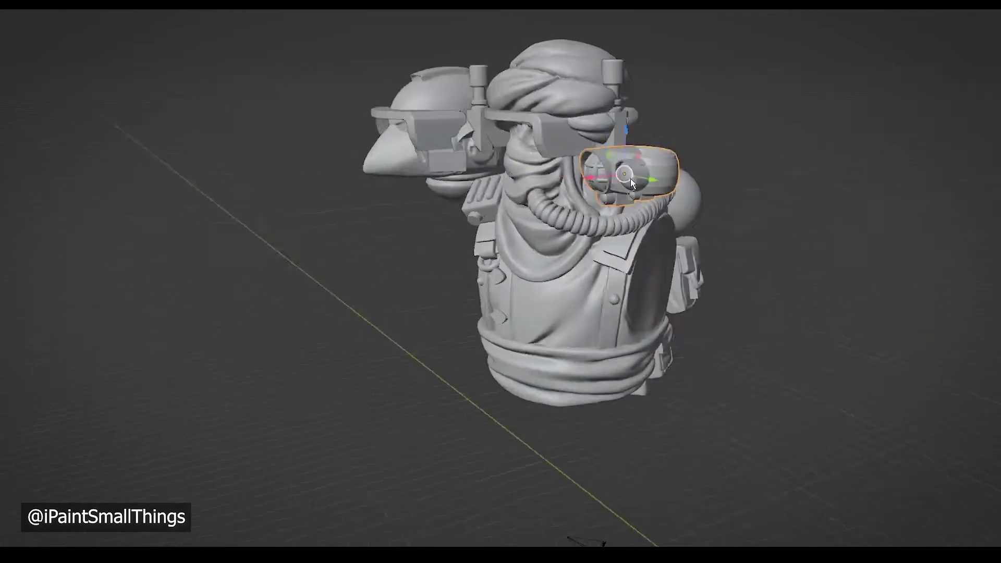
middle_click_drag(631, 178, 723, 168)
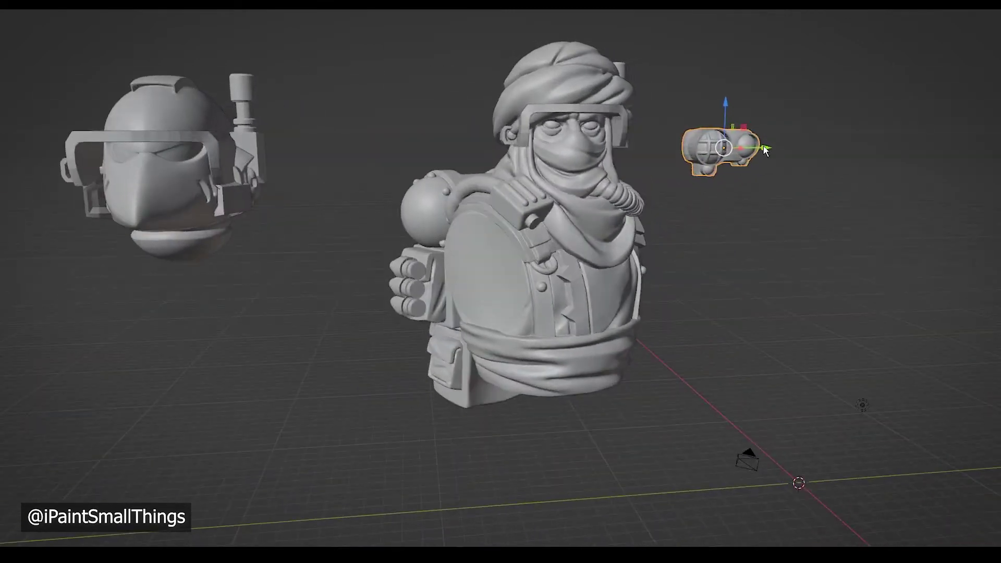
left_click_drag(766, 151, 608, 149)
middle_click_drag(607, 148, 607, 170)
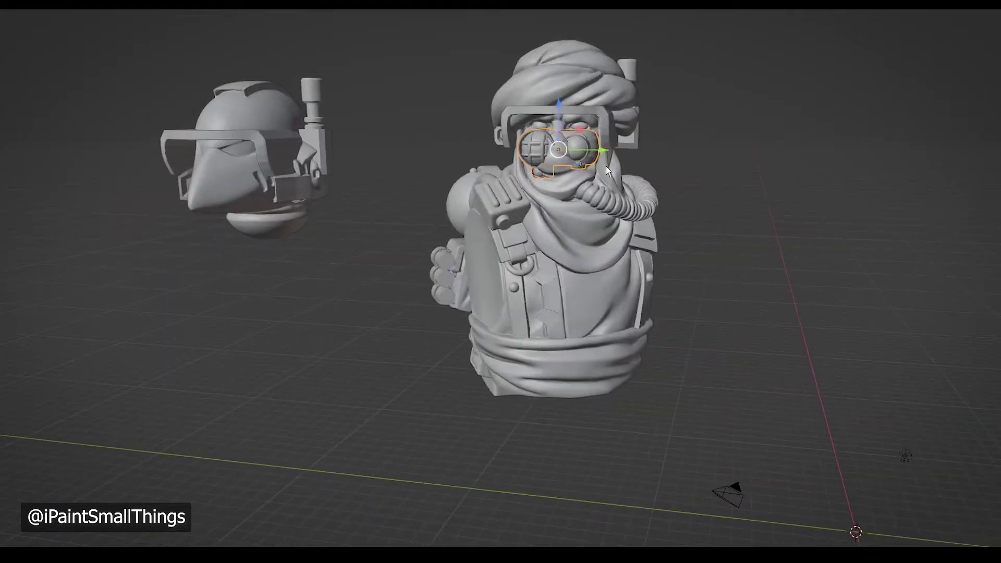
left_click_drag(558, 108, 560, 86)
left_click_drag(599, 127, 602, 129)
middle_click_drag(601, 129, 464, 276)
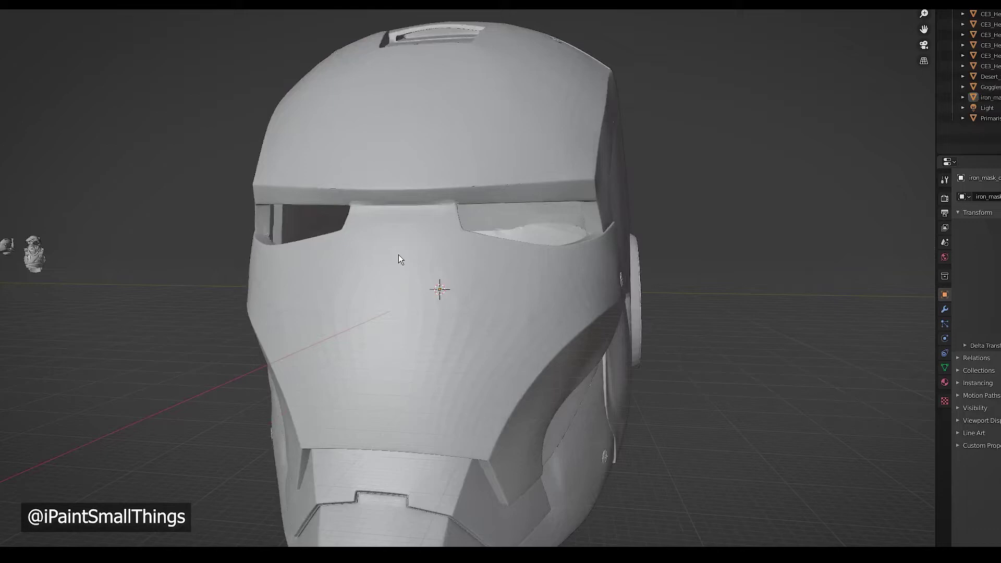
- Rotate the cube slightly where it intersects the lower part of the iron mask
left_click(357, 206)
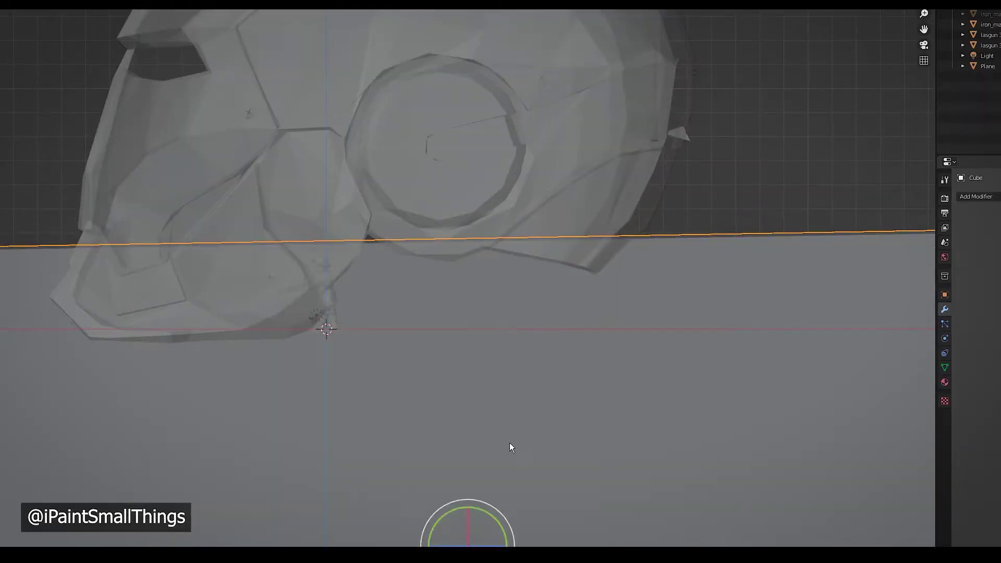
mouse_move(502, 514)
left_mouse_down()
mouse_move(510, 518)
mouse_move(501, 519)
left_mouse_up()
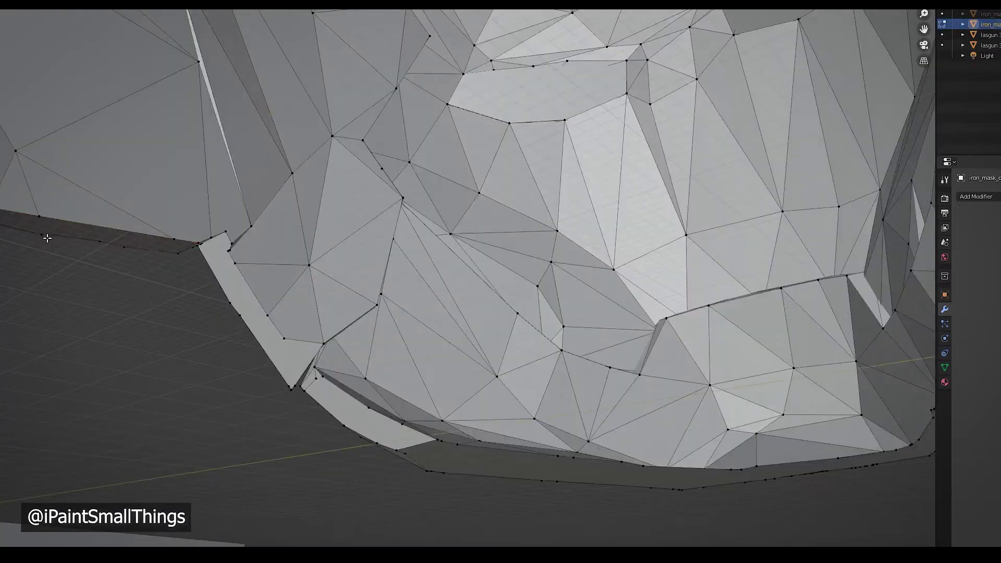
- Select the edge loops along the cut rim around the bottom opening of the iron mask in Edit Mode
scroll(47, 238, "up", 6)
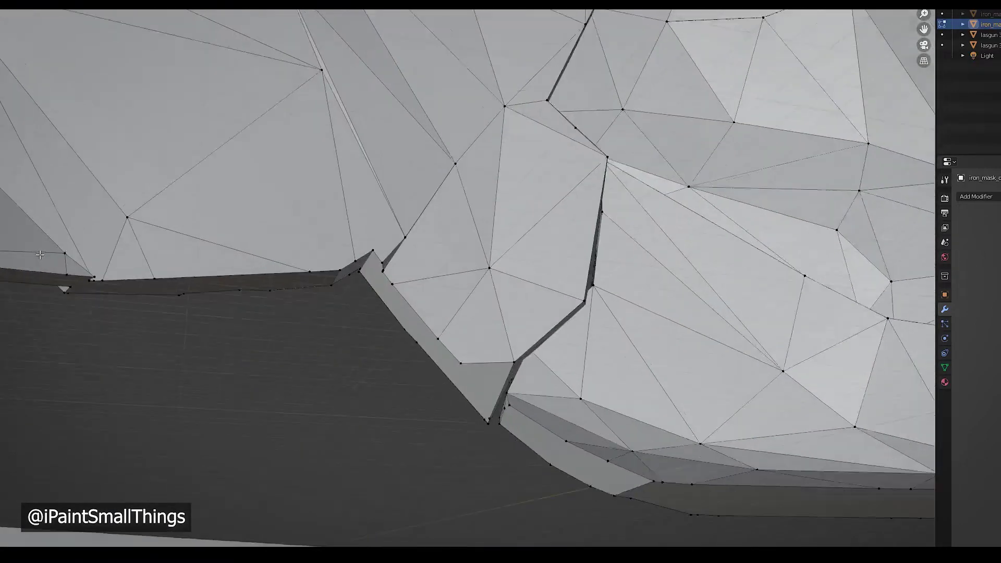
left_click(171, 280)
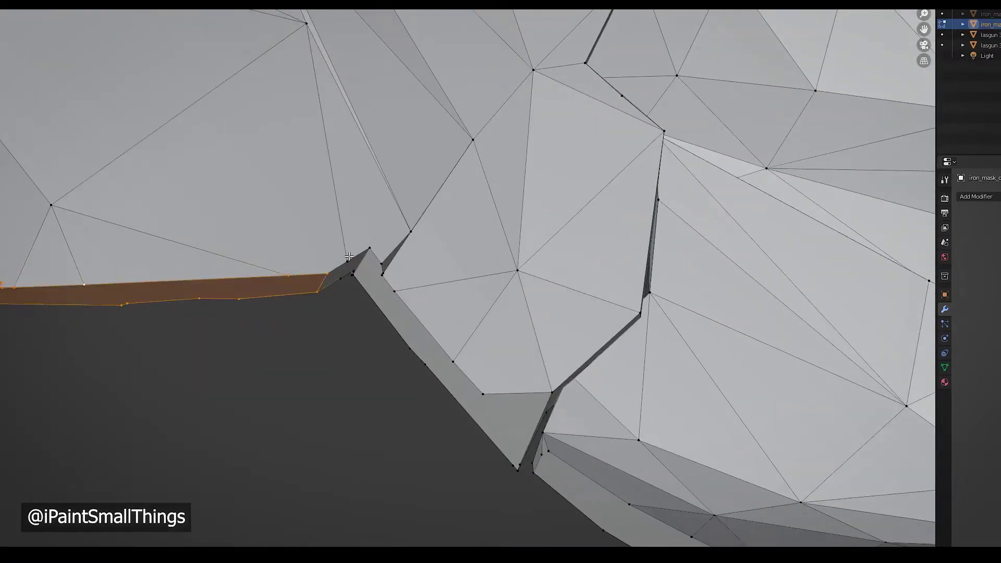
left_click(393, 289, "alt+shift")
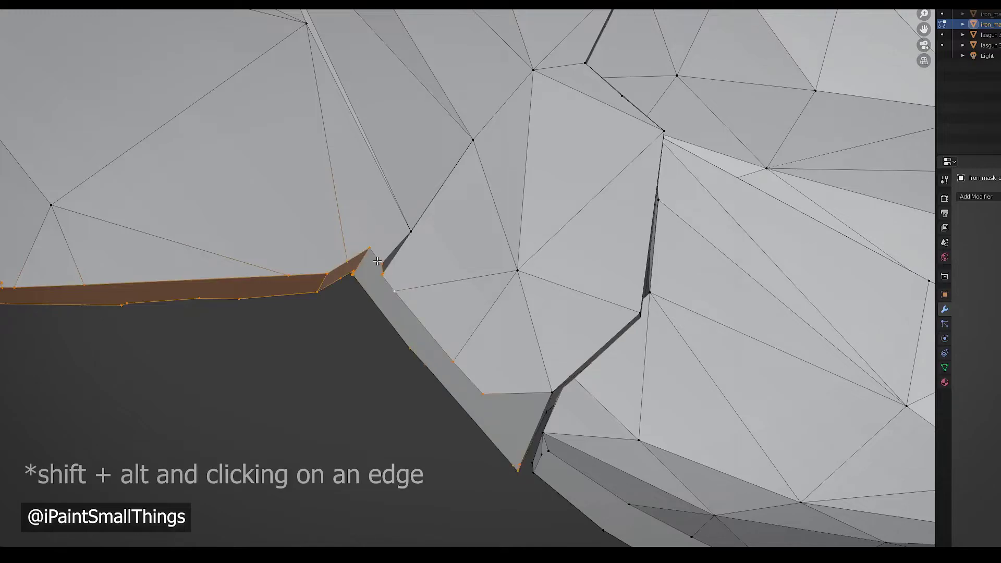
scroll(418, 383, "down", 5)
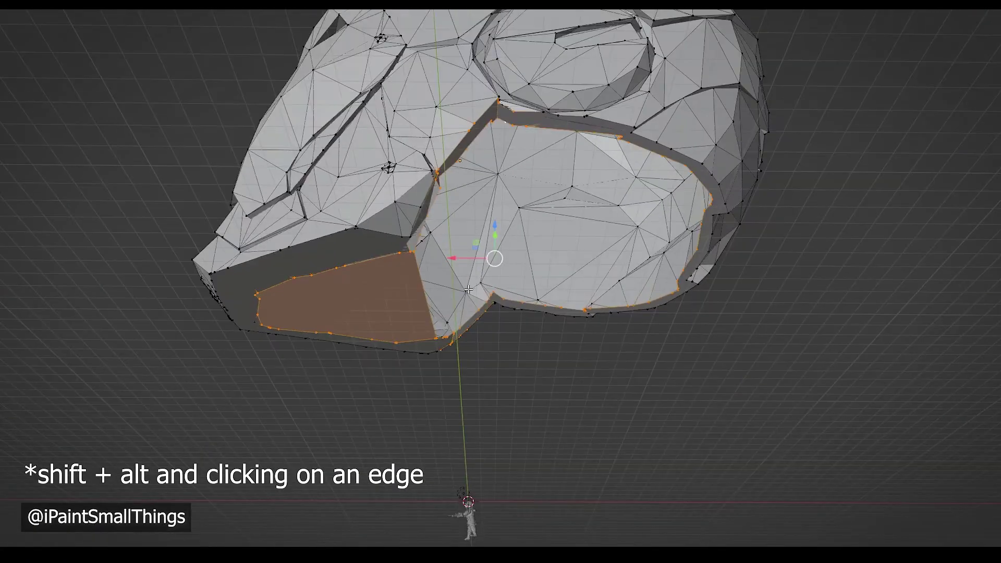
middle_click_drag(468, 290, 522, 397)
- Clear the selection and select the inner rim edges around the chin section of the mask's bottom opening
left_click(574, 429)
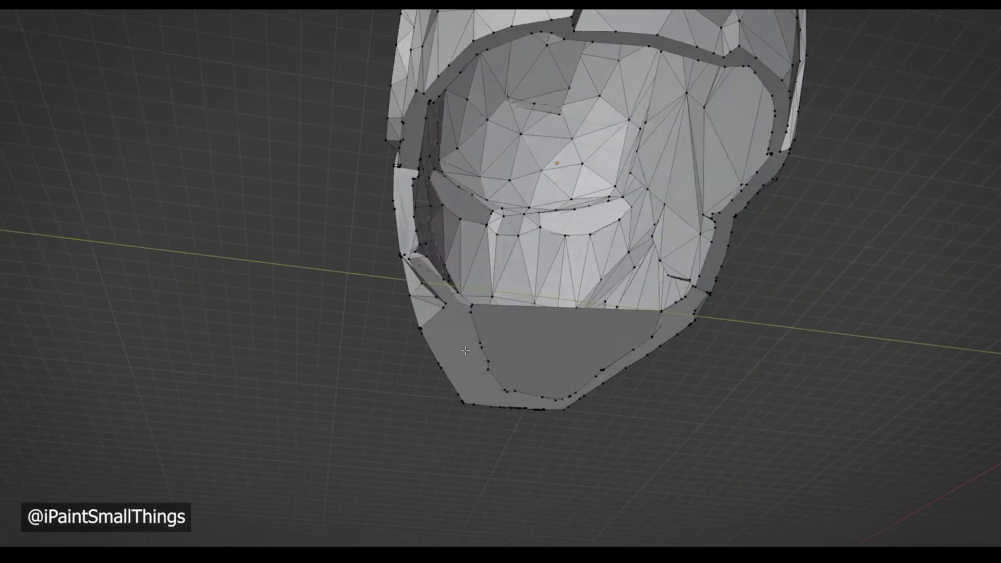
scroll(464, 340, "up", 4)
left_click(419, 372)
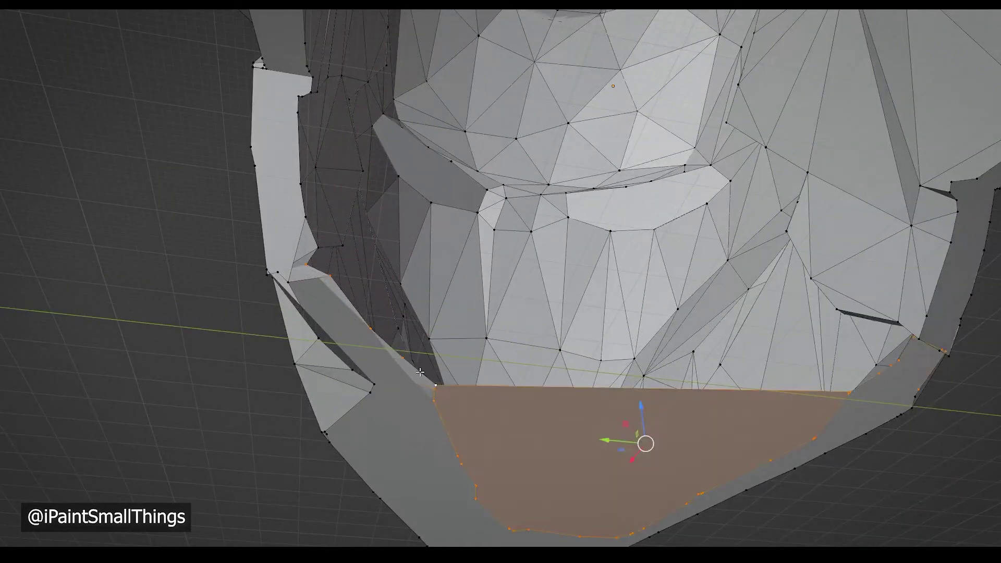
middle_click_drag(425, 373, 584, 468)
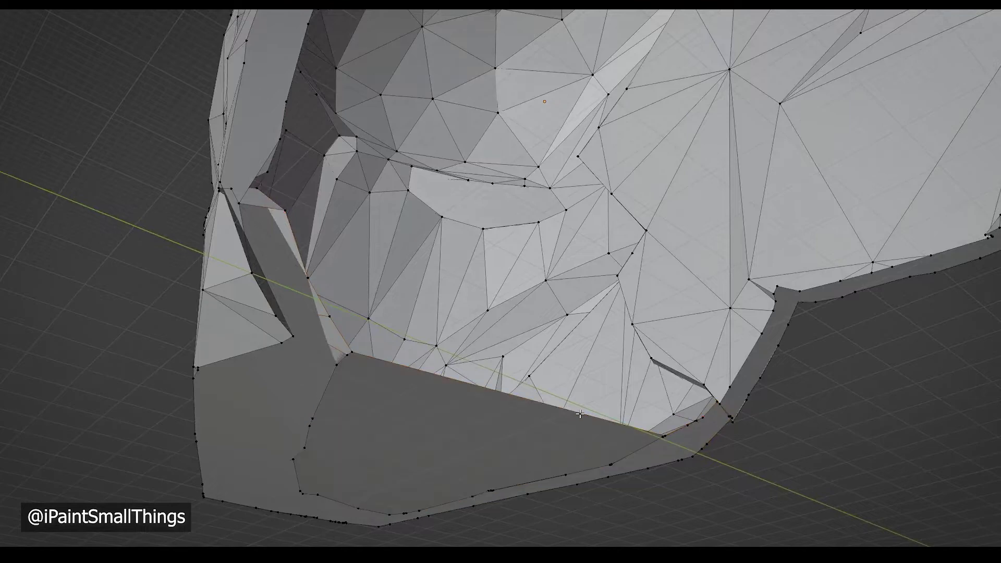
scroll(579, 412, "down", 3)
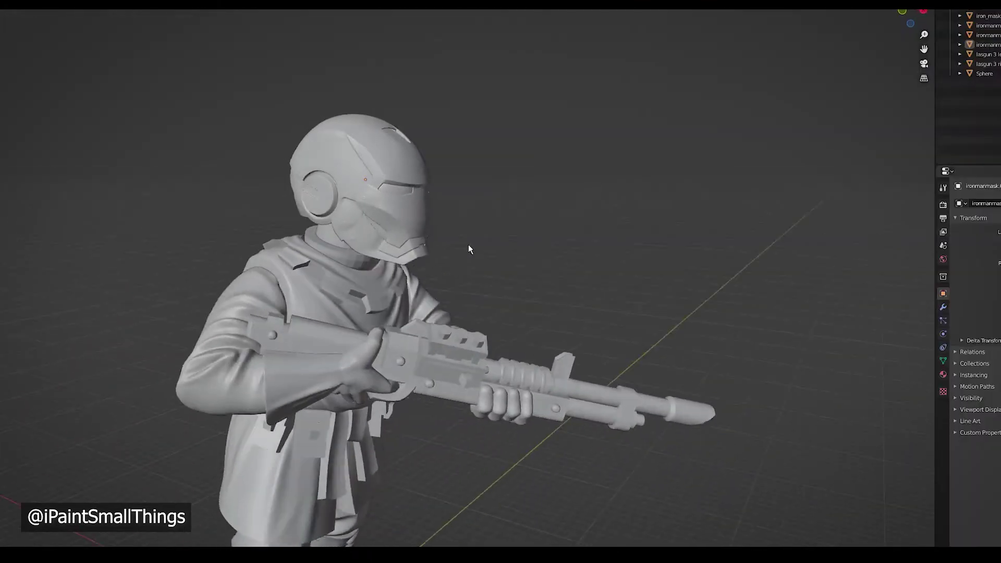
- Join the Iron Man helmet and the sphere forming its neck into one object
middle_click_drag(468, 245, 381, 208)
left_click(342, 233)
left_click(343, 233, "shift")
right_click(491, 229)
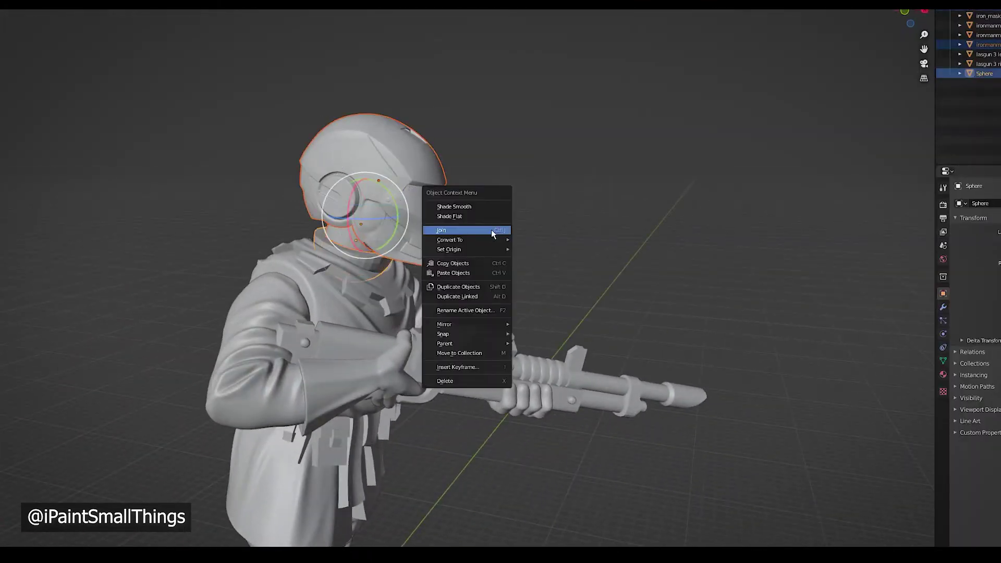
middle_click_drag(574, 171, 456, 163)
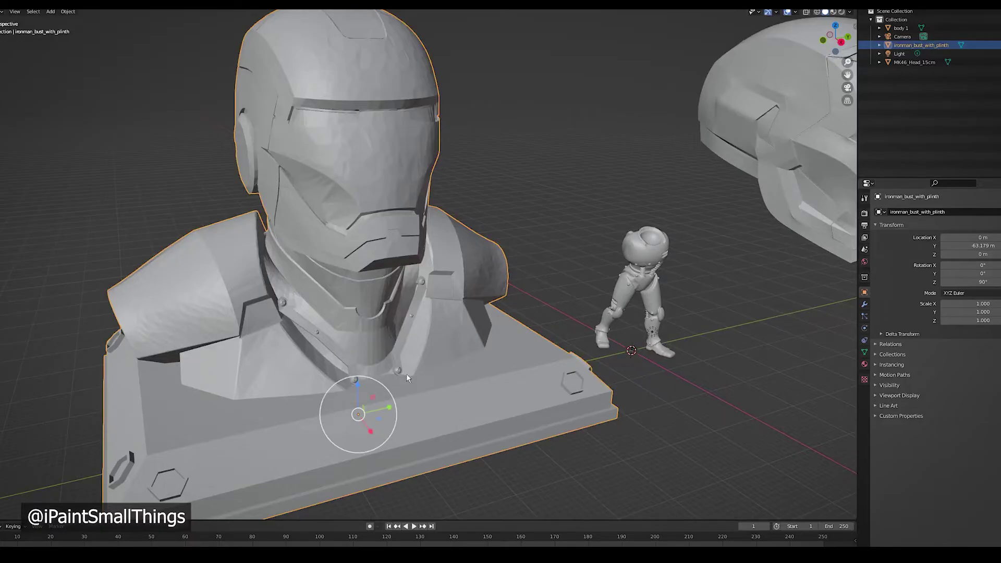
- Scale the ironman_bust_with_plinth model down uniformly to about 0.322 and deselect it
left_click_drag(391, 398, 360, 404)
left_click(455, 383)
middle_click_drag(456, 383, 447, 361)
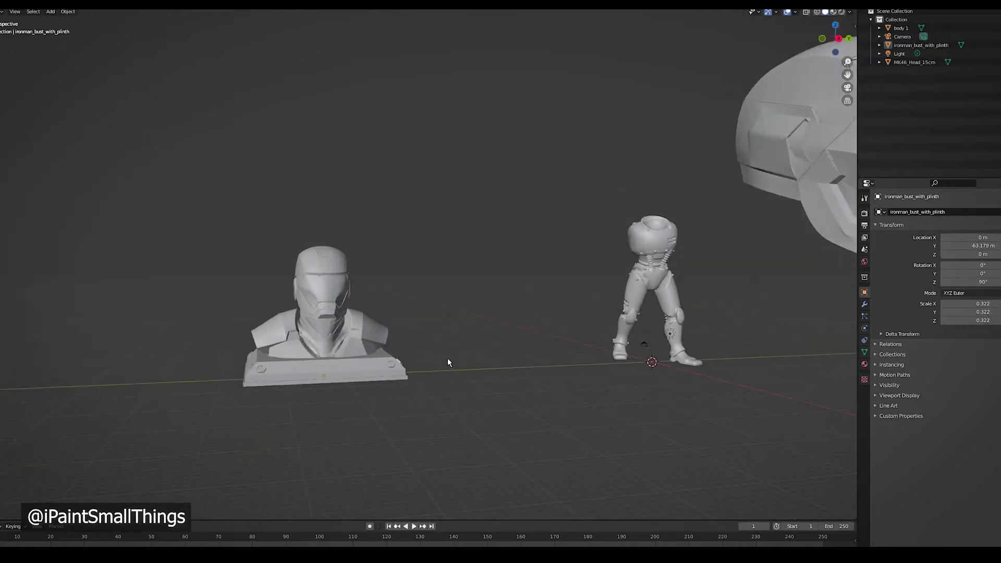
scroll(521, 320, "up", 2)
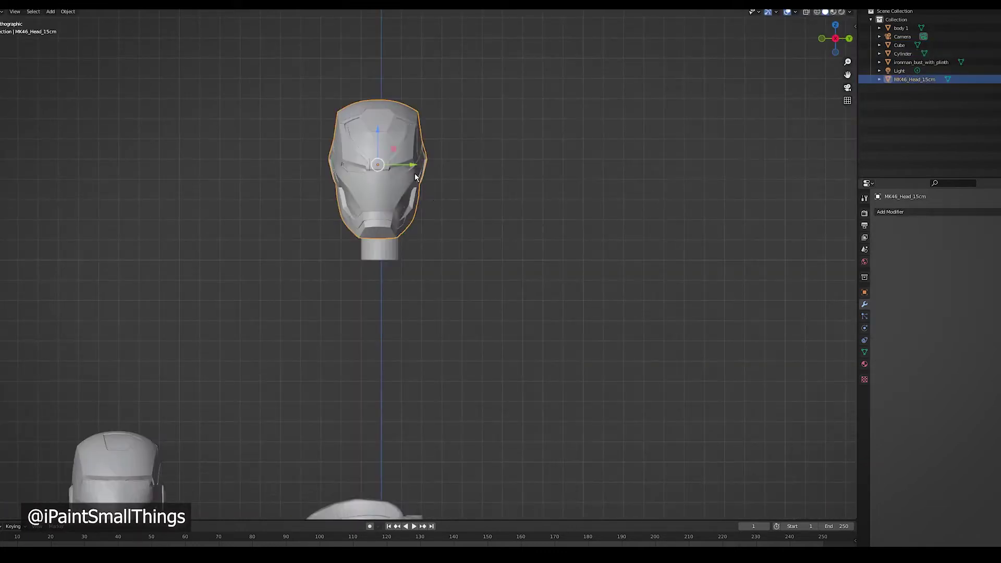
- Shift the MK46_Head_15cm head and its neck cylinder slightly along the Y axis to centre both on the vertical axis
key("g")
key("y")
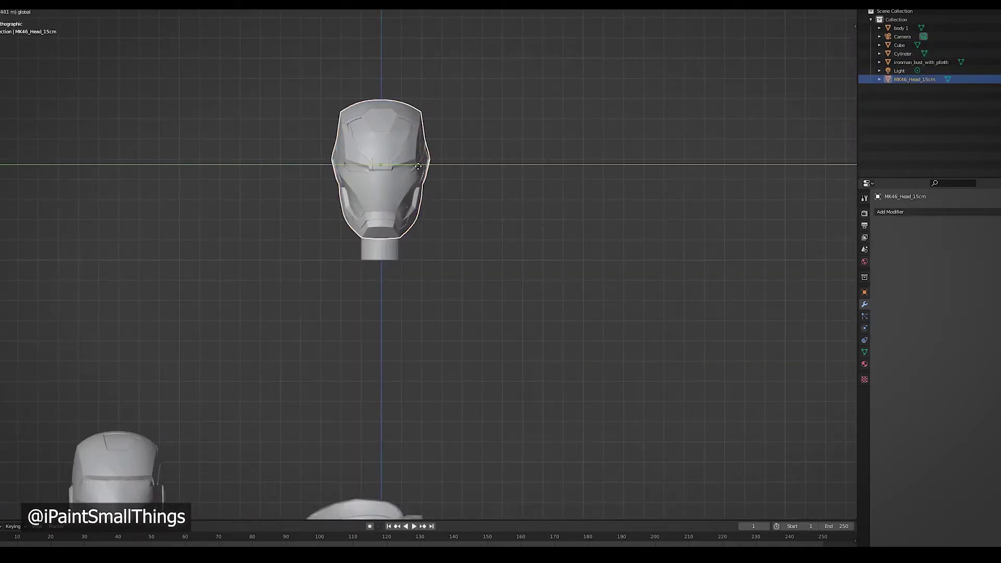
left_click(419, 166)
left_click(384, 250)
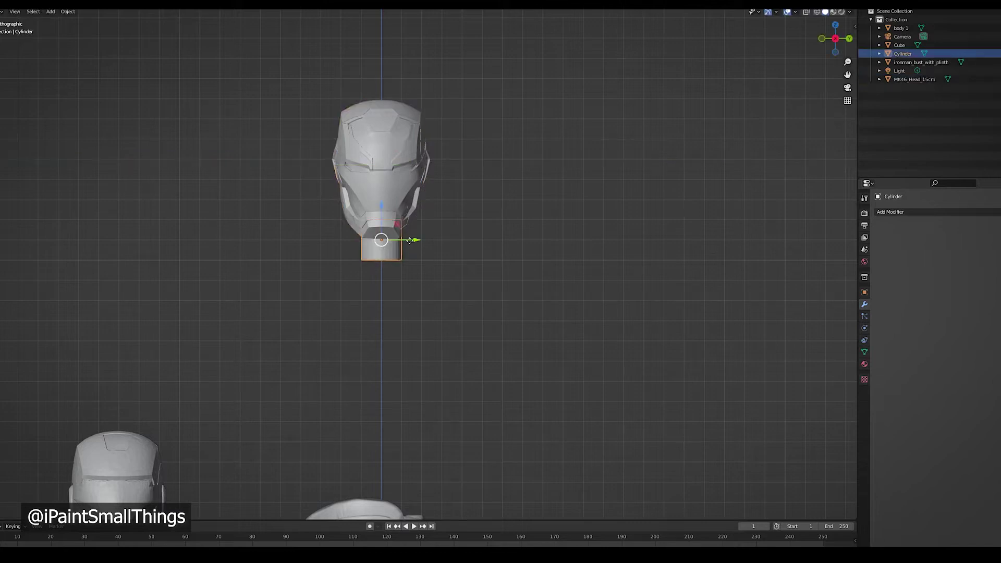
left_click_drag(410, 240, 411, 240)
middle_click_drag(471, 267, 374, 268)
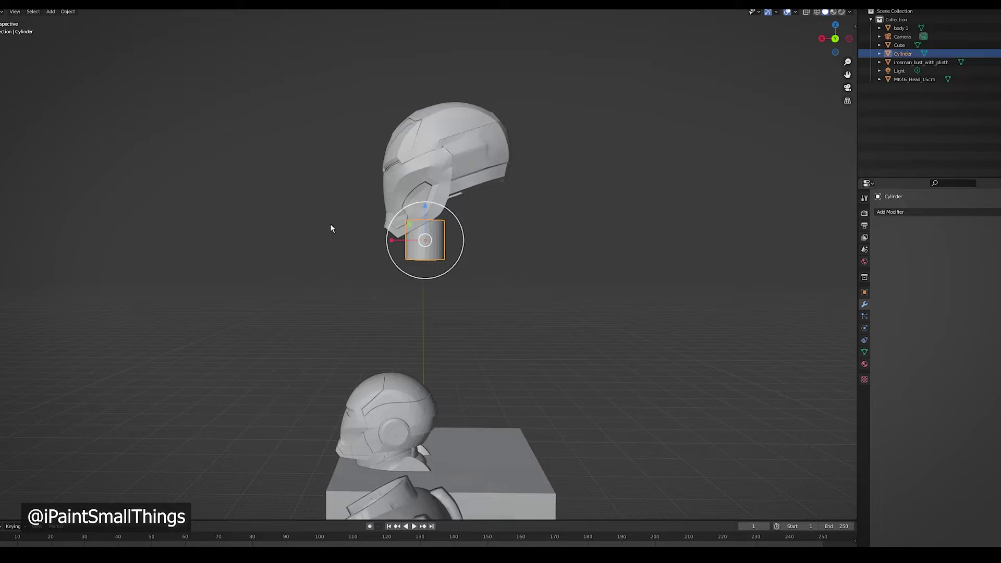
- Scale the neck cylinder under the helmet up uniformly, and stretch it taller along the Z axis
key("s")
left_click(470, 275)
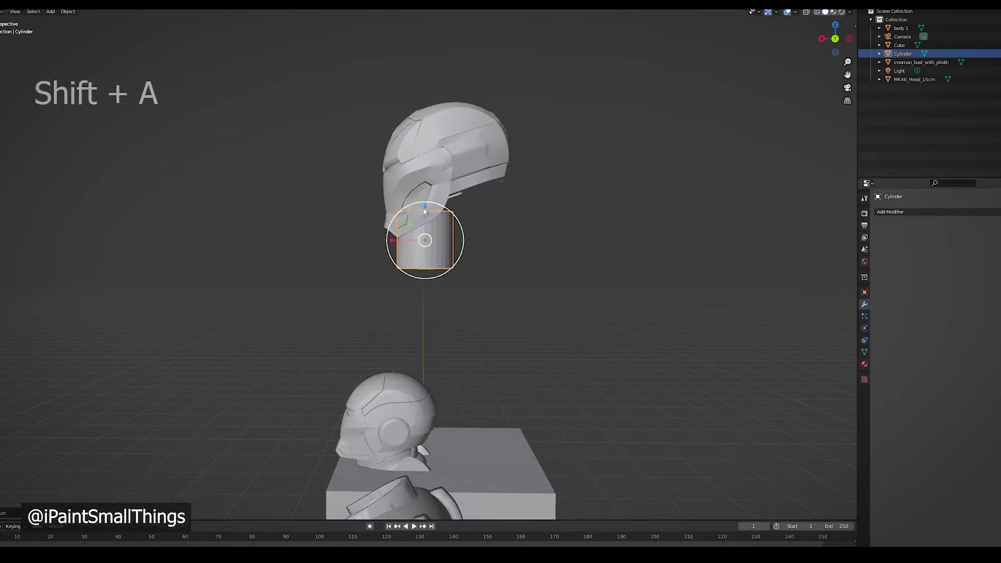
key("s")
key("z")
left_click(427, 190)
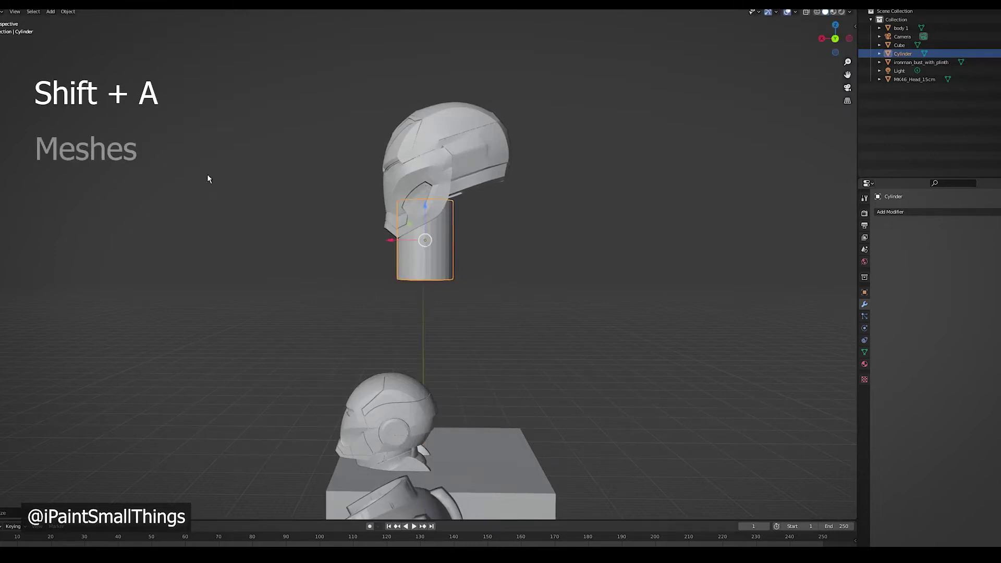
- Move the cylinder along X toward the helmet's rear, raise it along Z into the helmet's underside, and deselect it
left_click_drag(397, 242, 422, 242)
left_click_drag(449, 206, 452, 186)
left_click(562, 294)
middle_click_drag(562, 294, 502, 300)
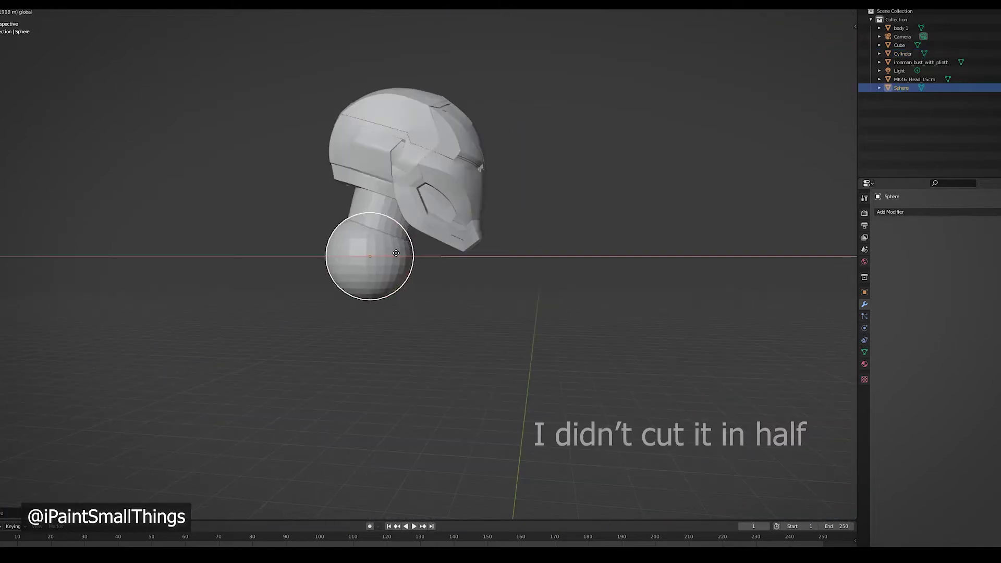
- Place the sphere at the lower end of the neck cylinder and join the cylinder and sphere into one object
left_click(364, 315)
middle_click_drag(386, 326, 324, 318)
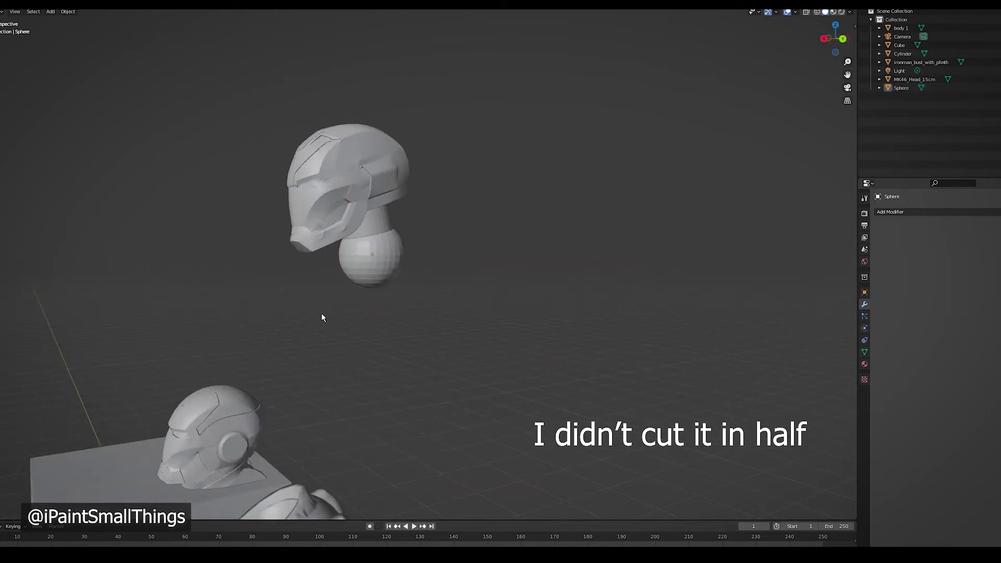
left_click(381, 233)
left_click(387, 263, "shift")
right_click(387, 263)
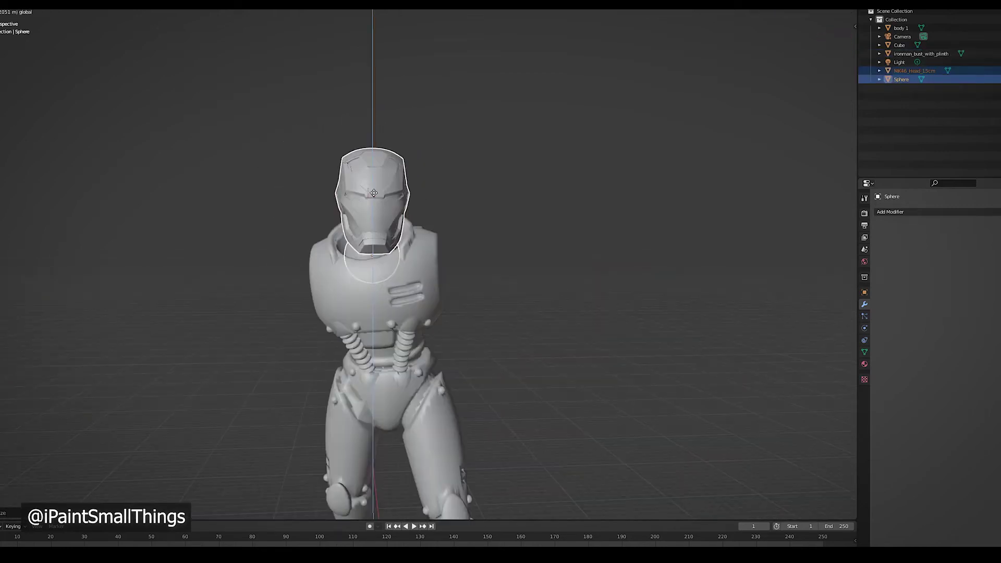
- Select the large anglerfish head and examine its open mouth, teeth and flat-cut body from several angles
middle_click_drag(586, 302, 491, 230)
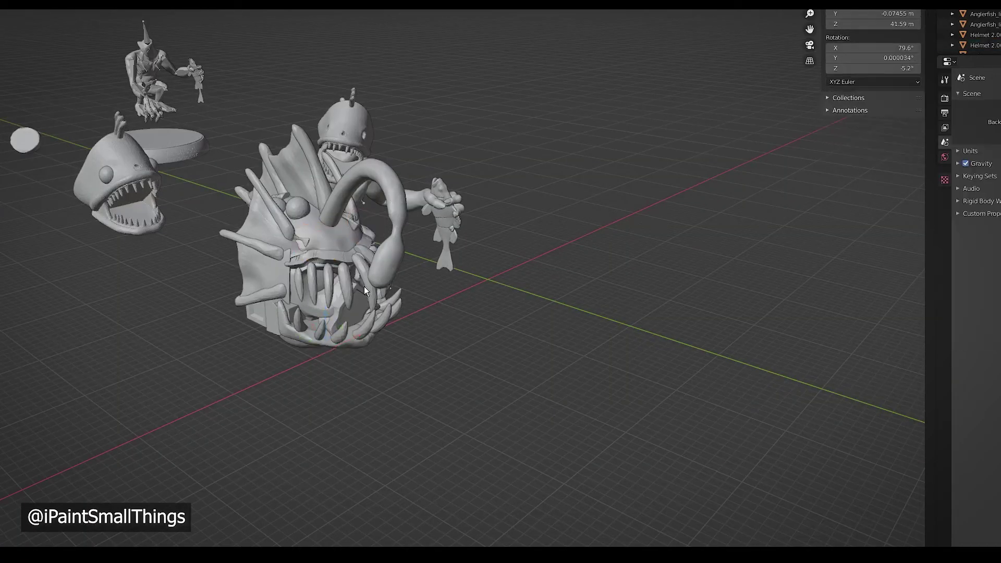
left_click(339, 245)
middle_click_drag(337, 258, 398, 283)
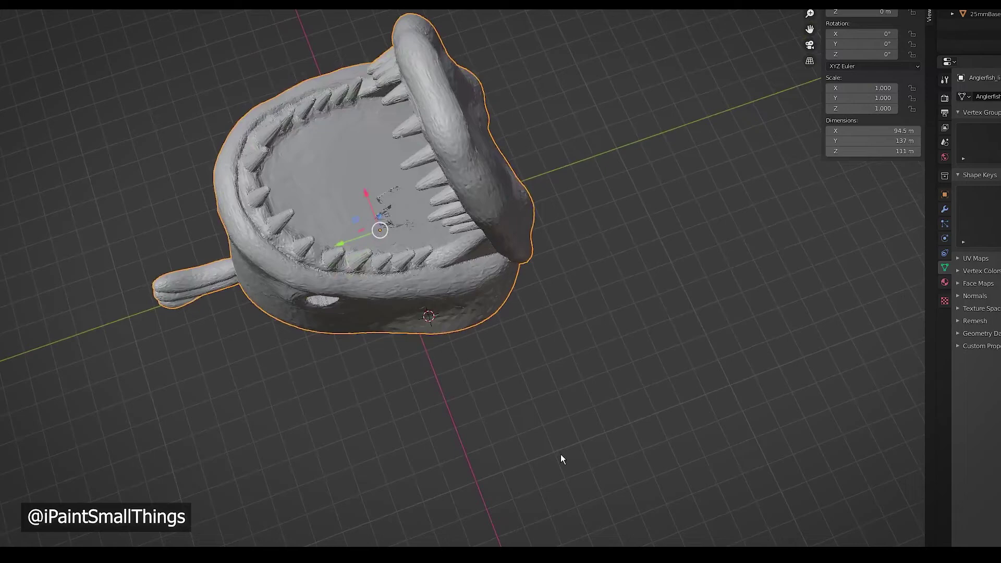
middle_click_drag(561, 457, 490, 248)
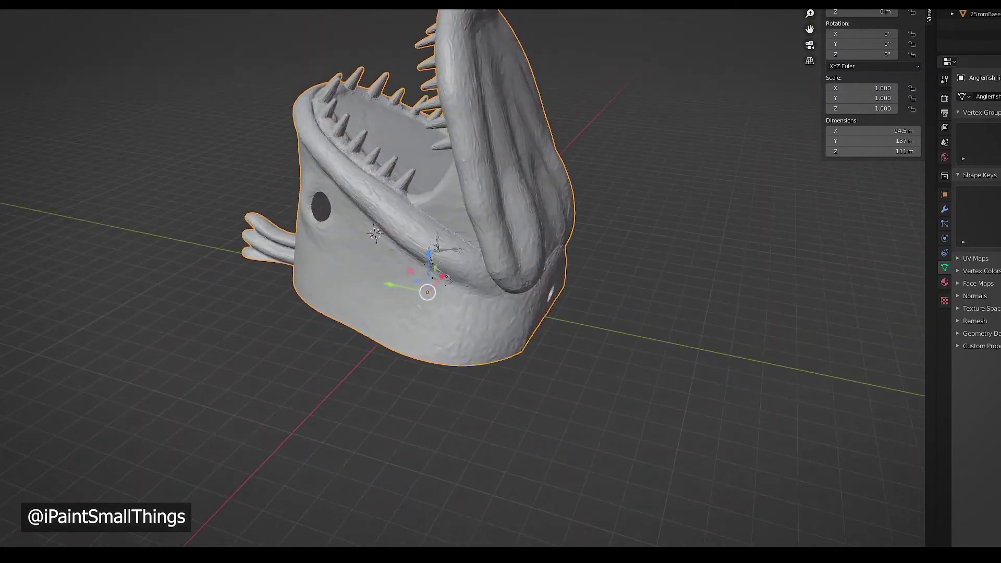